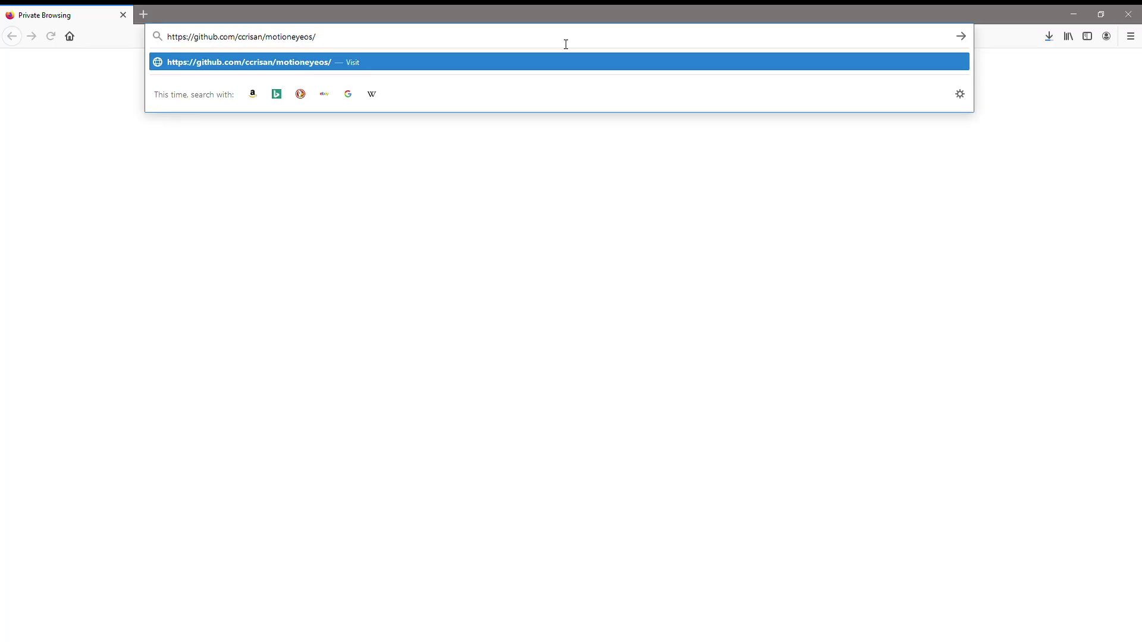
Open the motionEyeOS GitHub repository and its wiki Installation instructions page
{"action": "key", "text": "Return"}
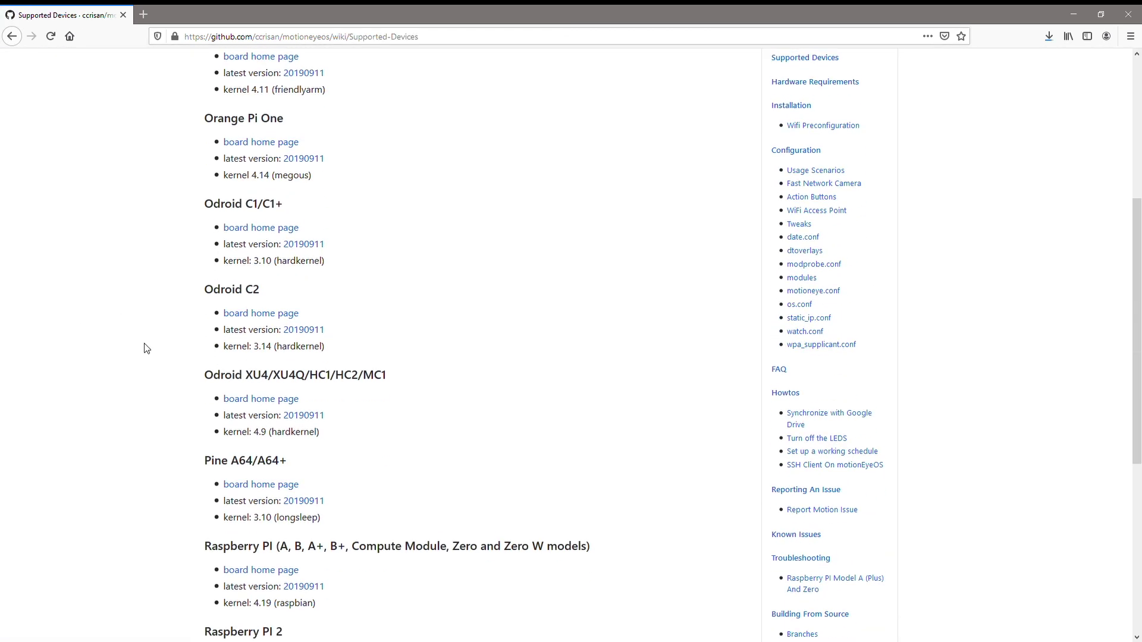
{"action": "scroll", "coordinate": [147, 349], "scroll_direction": "down", "scroll_amount": 7}
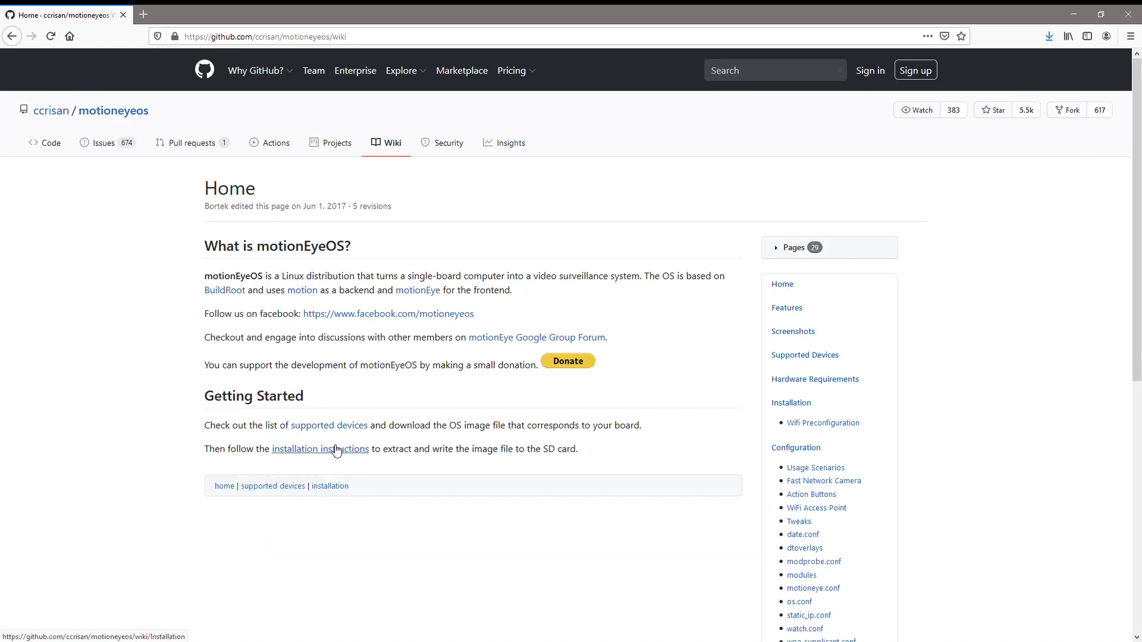
{"action": "left_click", "coordinate": [335, 450]}
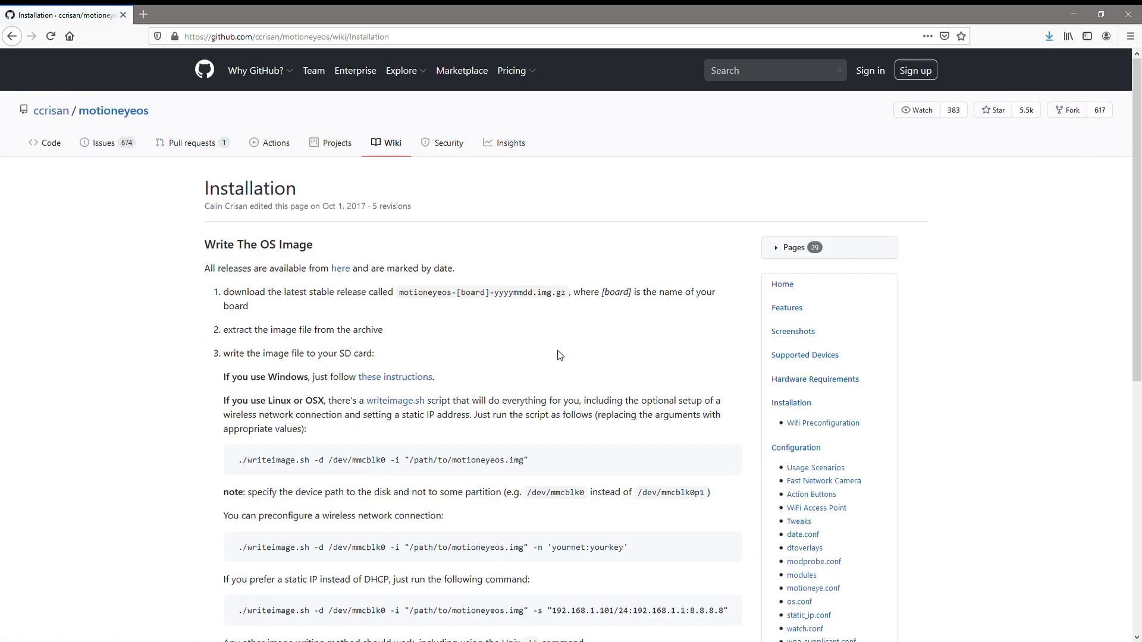
{"action": "scroll", "coordinate": [687, 338], "scroll_direction": "down", "scroll_amount": 2}
{"action": "scroll", "coordinate": [476, 327], "scroll_direction": "up", "scroll_amount": 2}
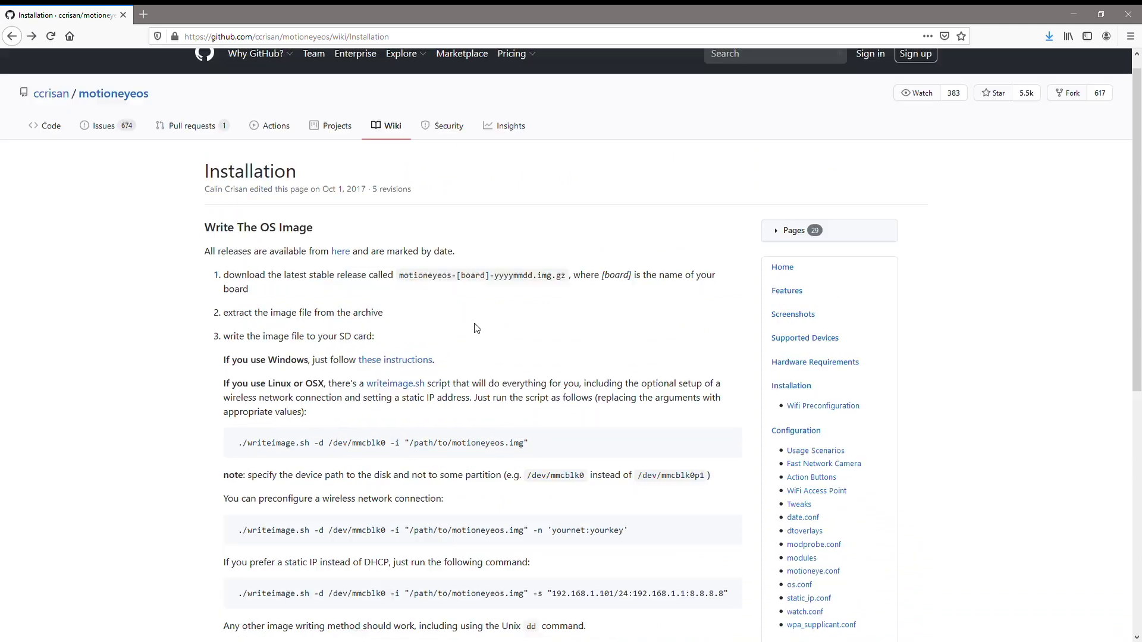
Browse the motionEyeOS releases list down to the 20200606 image assets
{"action": "left_click", "coordinate": [341, 252]}
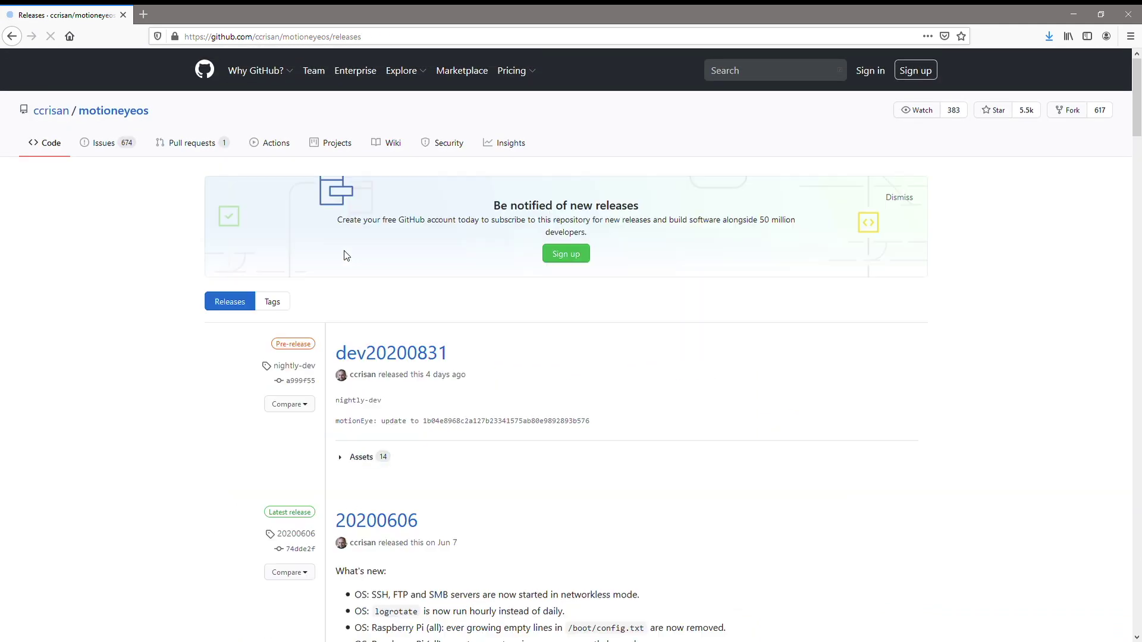
{"action": "scroll", "coordinate": [727, 340], "scroll_direction": "down", "scroll_amount": 6}
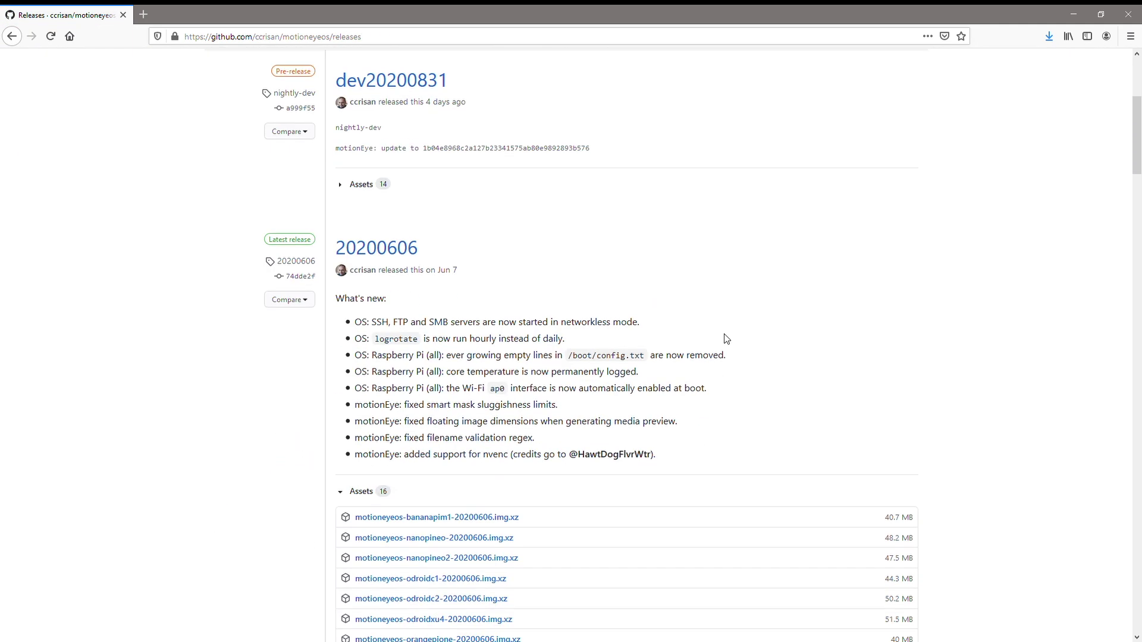
{"action": "scroll", "coordinate": [726, 338], "scroll_direction": "up", "scroll_amount": 3}
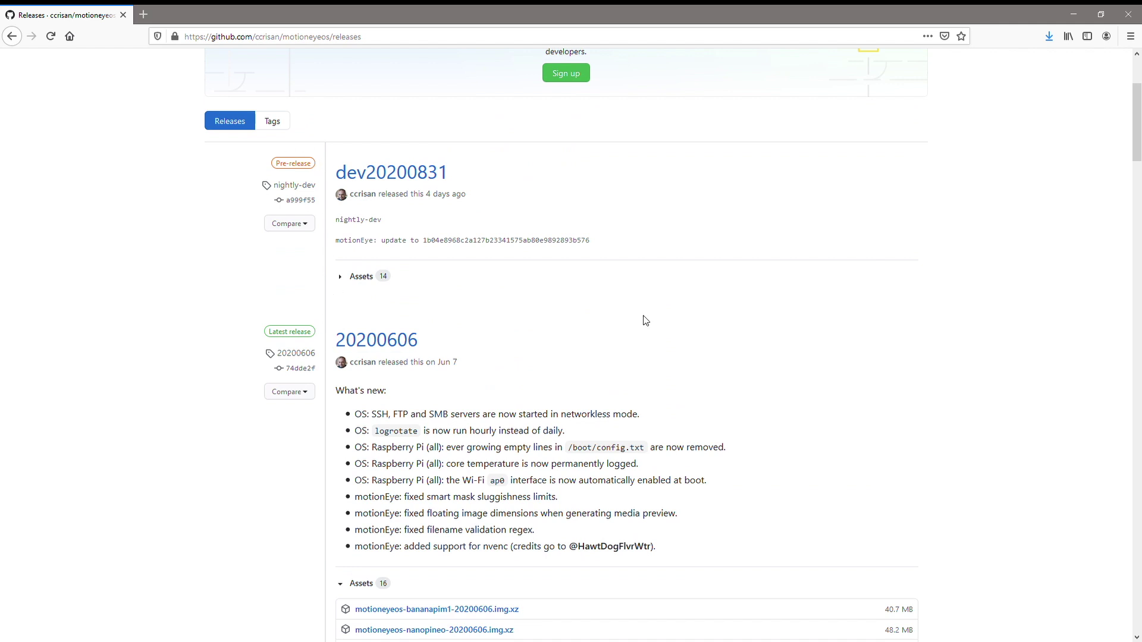
{"action": "scroll", "coordinate": [741, 319], "scroll_direction": "down", "scroll_amount": 9}
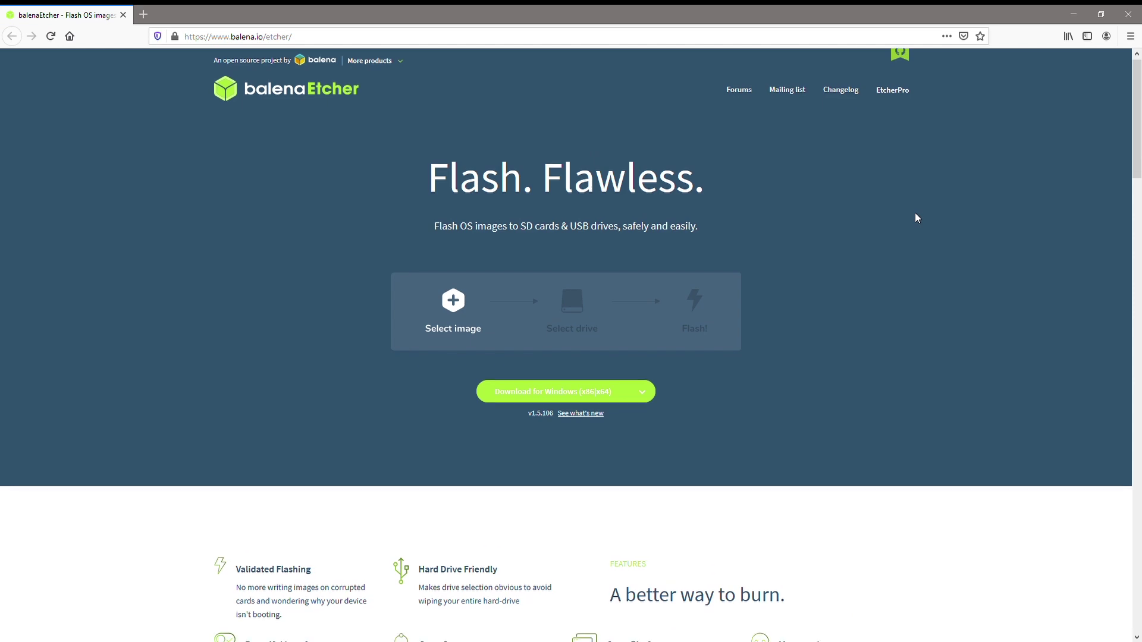
Flash the 20200606 .img file onto the 31.9 GB USB mass storage drive
{"action": "scroll", "coordinate": [588, 220], "scroll_direction": "down", "scroll_amount": 3}
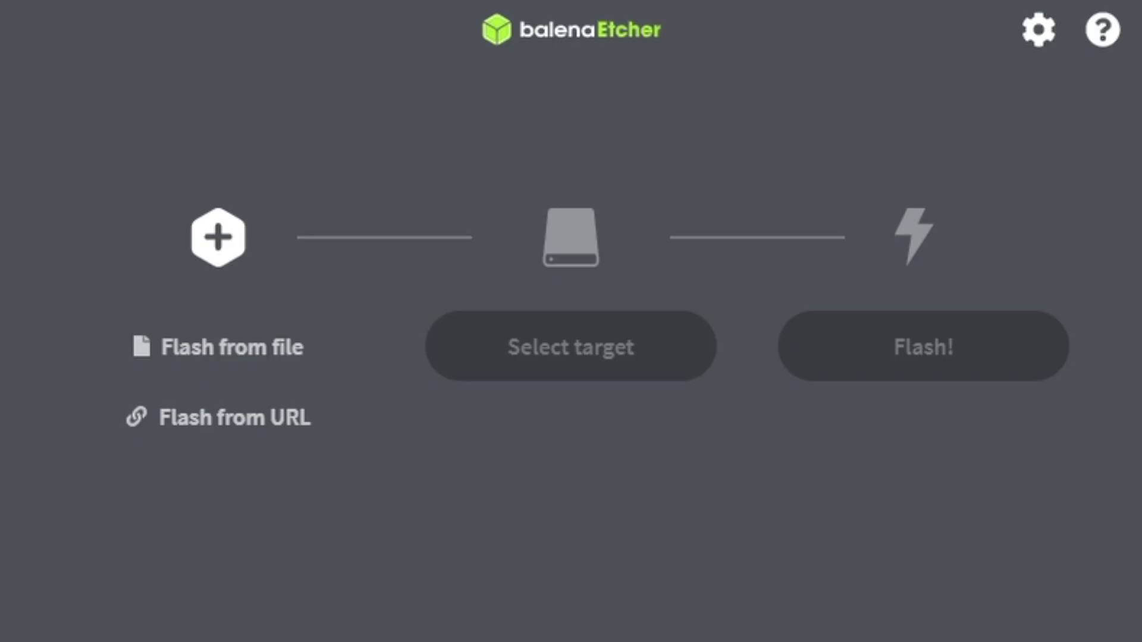
{"action": "left_click", "coordinate": [241, 345]}
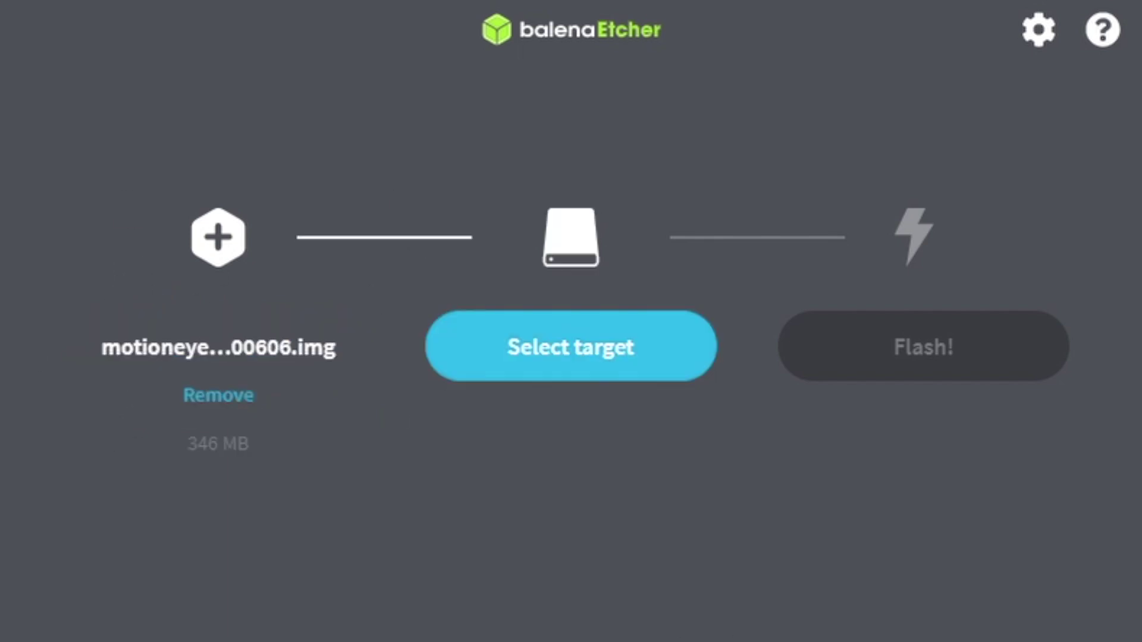
{"action": "left_click", "coordinate": [562, 357]}
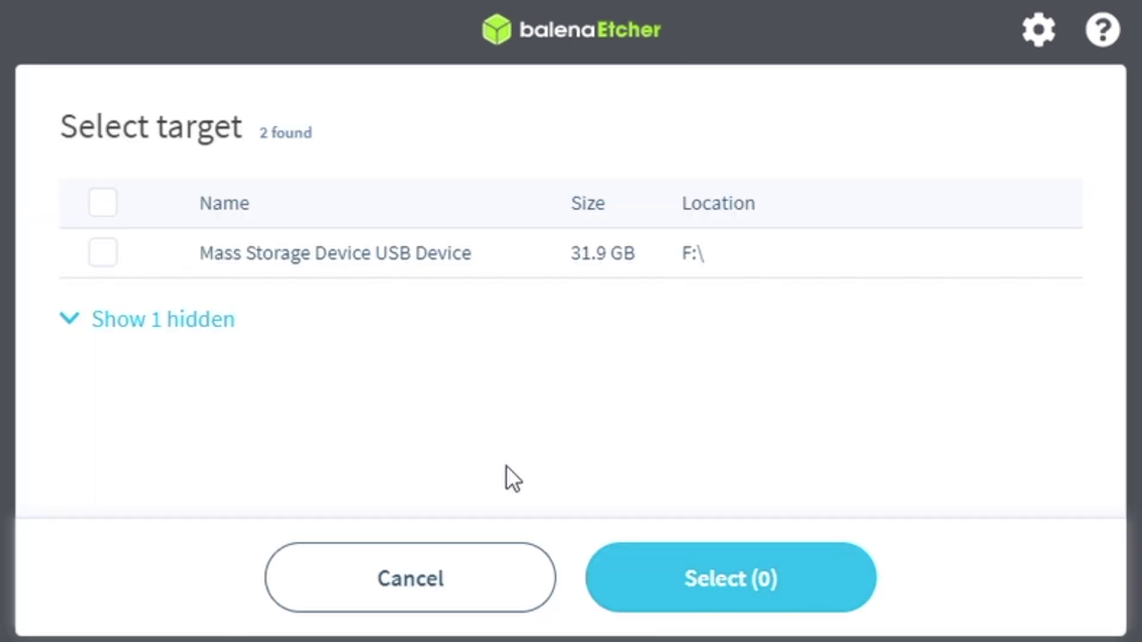
{"action": "left_click", "coordinate": [402, 261]}
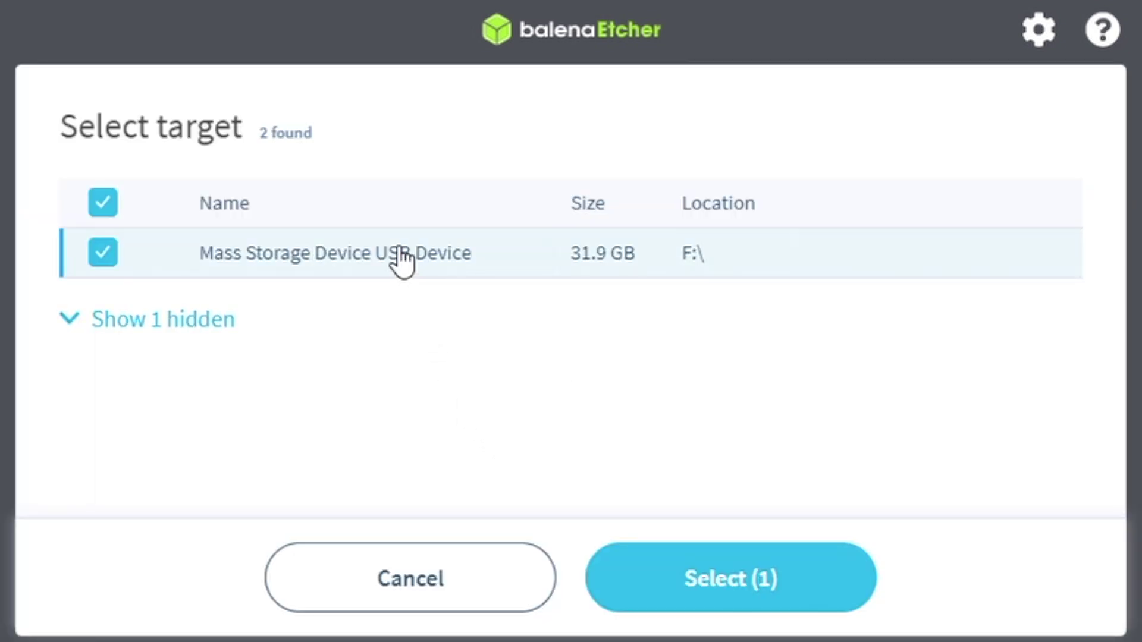
{"action": "left_click", "coordinate": [673, 583]}
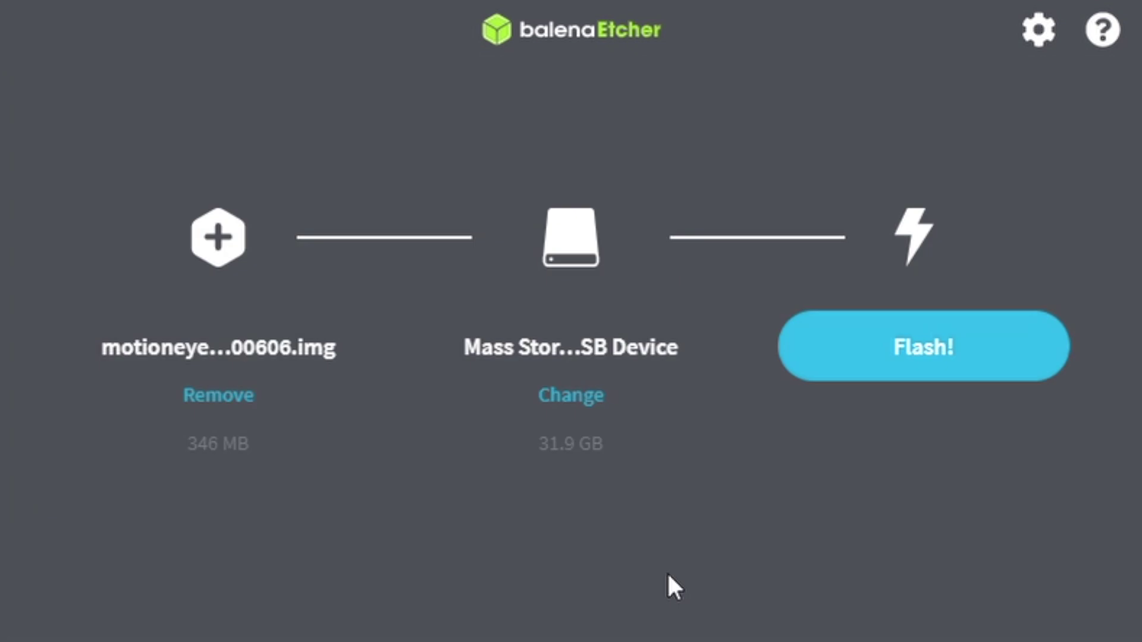
{"action": "left_click", "coordinate": [882, 351]}
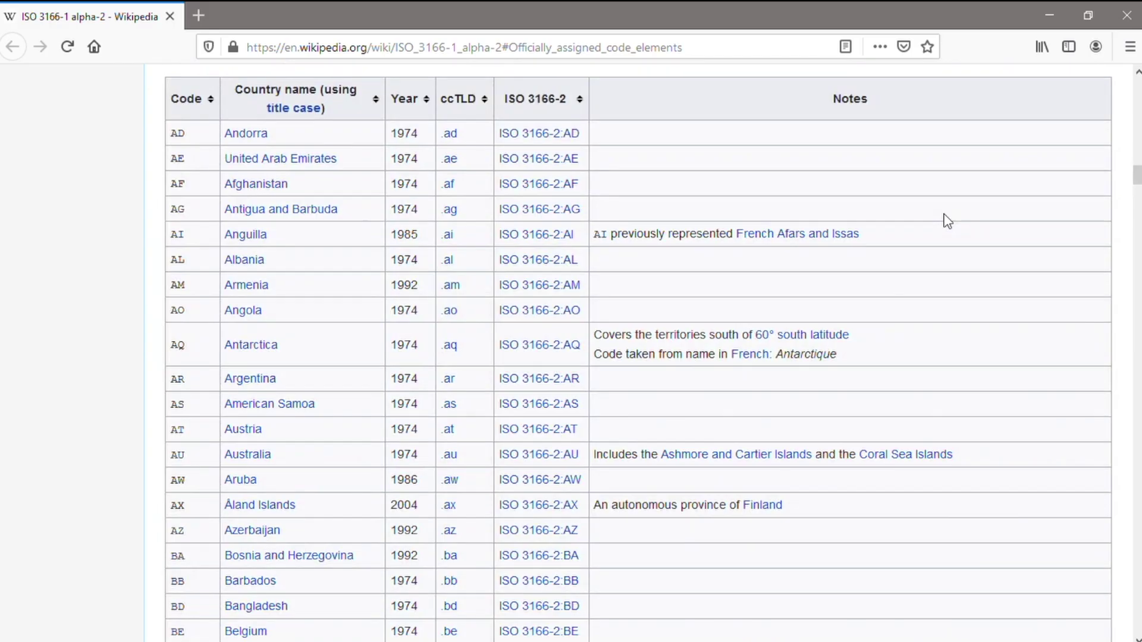
Scroll through the officially assigned ISO 3166-1 alpha-2 code table
{"action": "scroll", "coordinate": [97, 285], "scroll_direction": "down", "scroll_amount": 20}
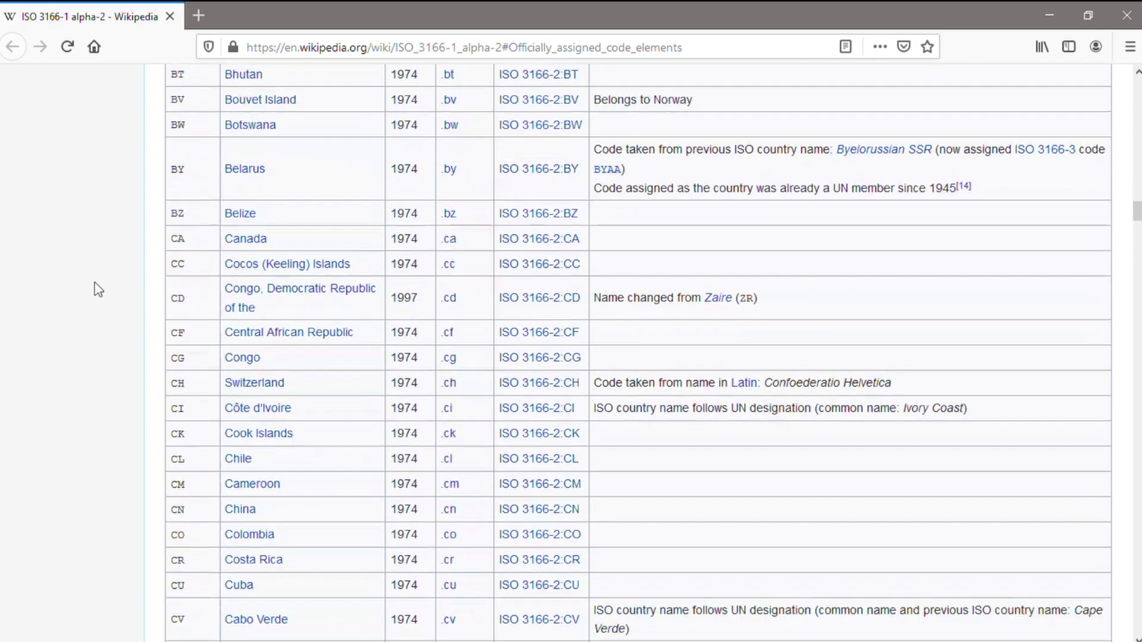
{"action": "scroll", "coordinate": [95, 282], "scroll_direction": "down", "scroll_amount": 5}
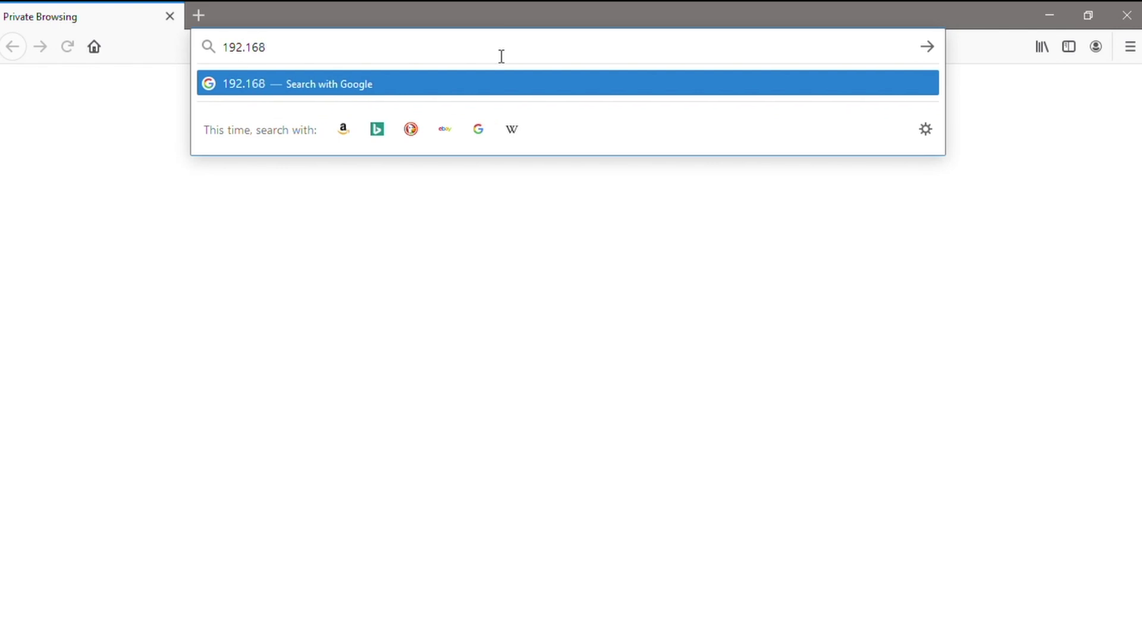
Load motionEye at 192.168.20.18 and log in as admin
{"action": "type", "text": "20.18"}
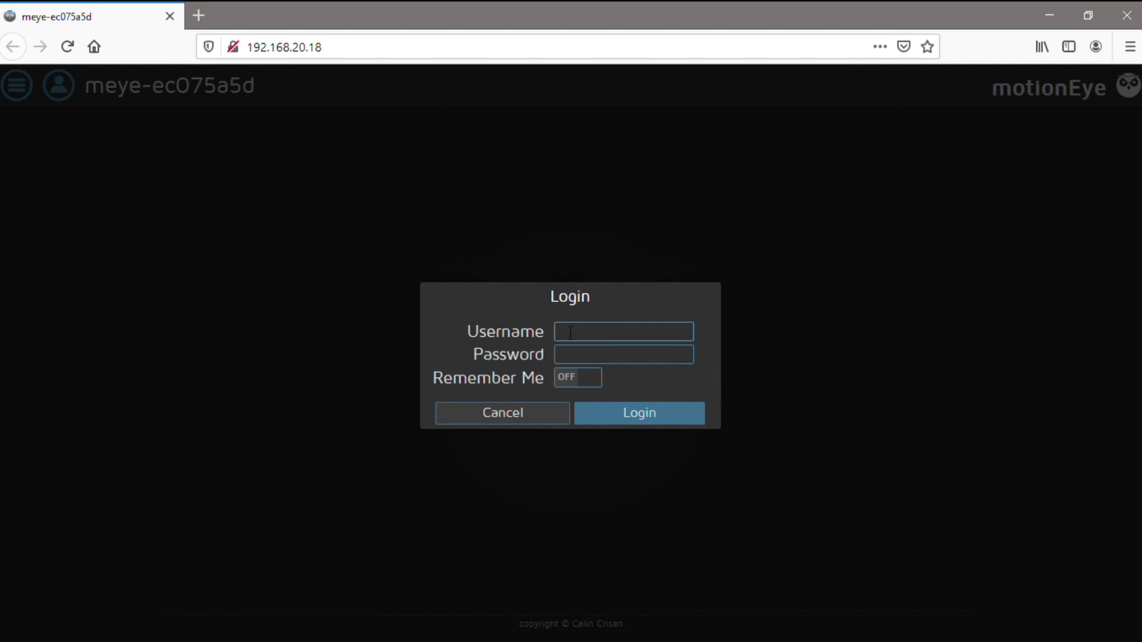
{"action": "left_click", "coordinate": [570, 332]}
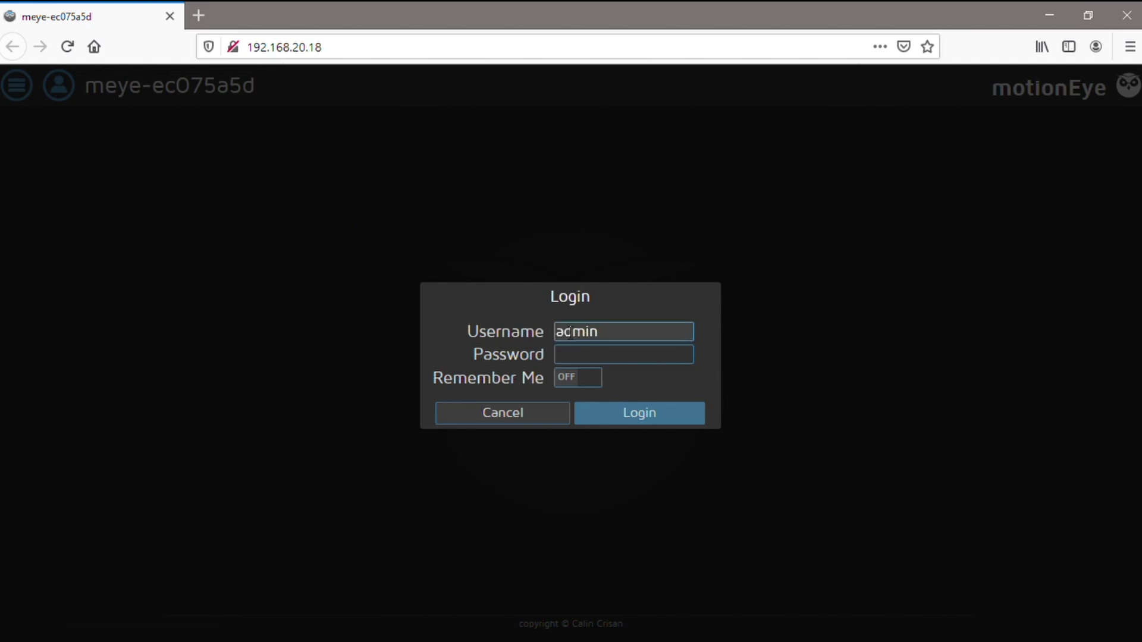
{"action": "key", "text": "Return"}
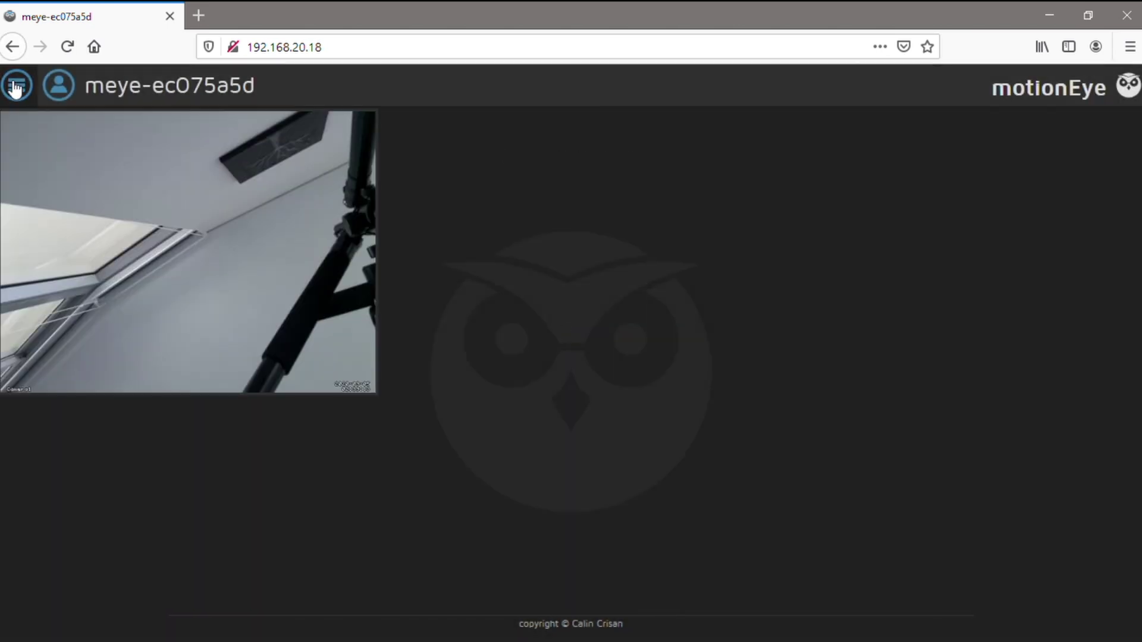
Open the settings panel and scroll down to General Settings
{"action": "left_click", "coordinate": [15, 88]}
{"action": "scroll", "coordinate": [232, 275], "scroll_direction": "down", "scroll_amount": 3}
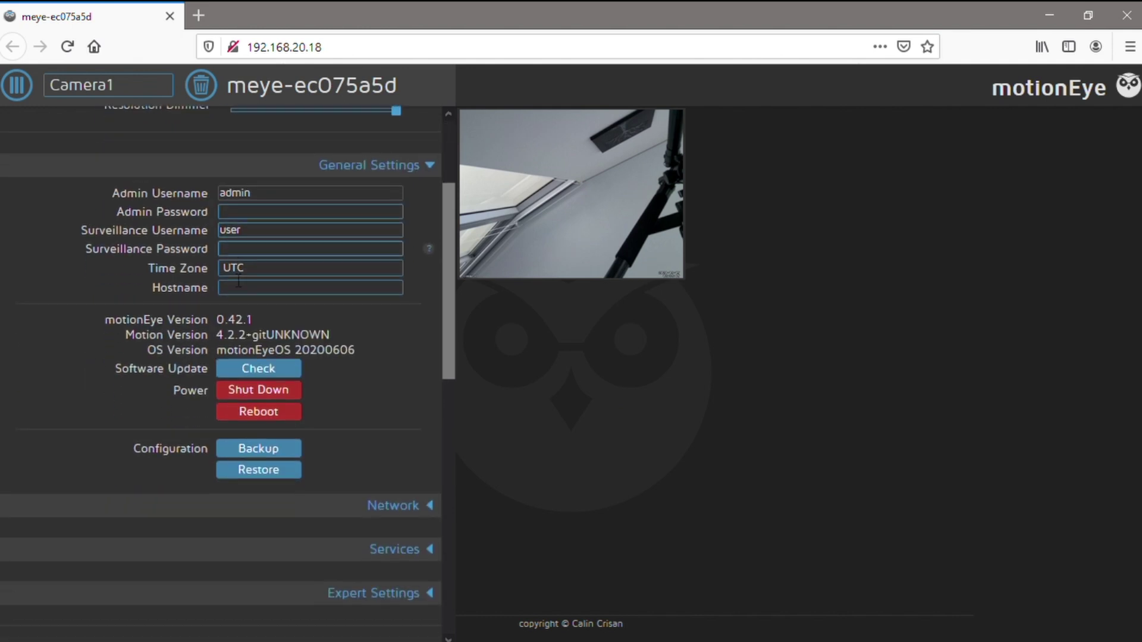
{"action": "scroll", "coordinate": [238, 281], "scroll_direction": "down", "scroll_amount": 1}
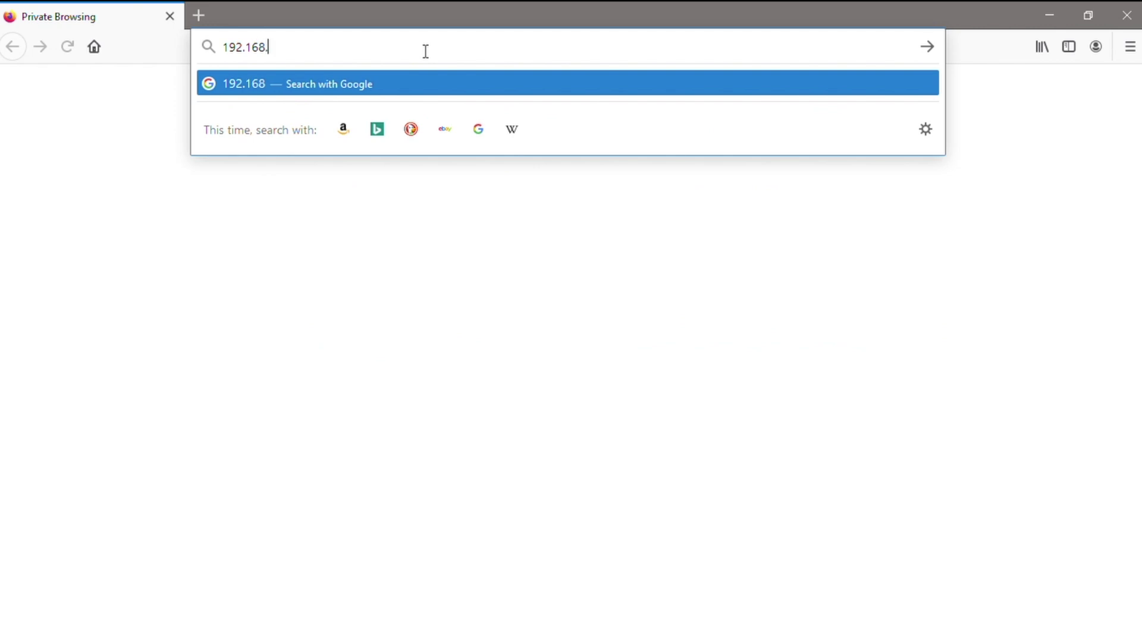
Go to 192.168.20.20 and bring up the rooftop camera's live feed overlay
{"action": "type", "text": "20.20"}
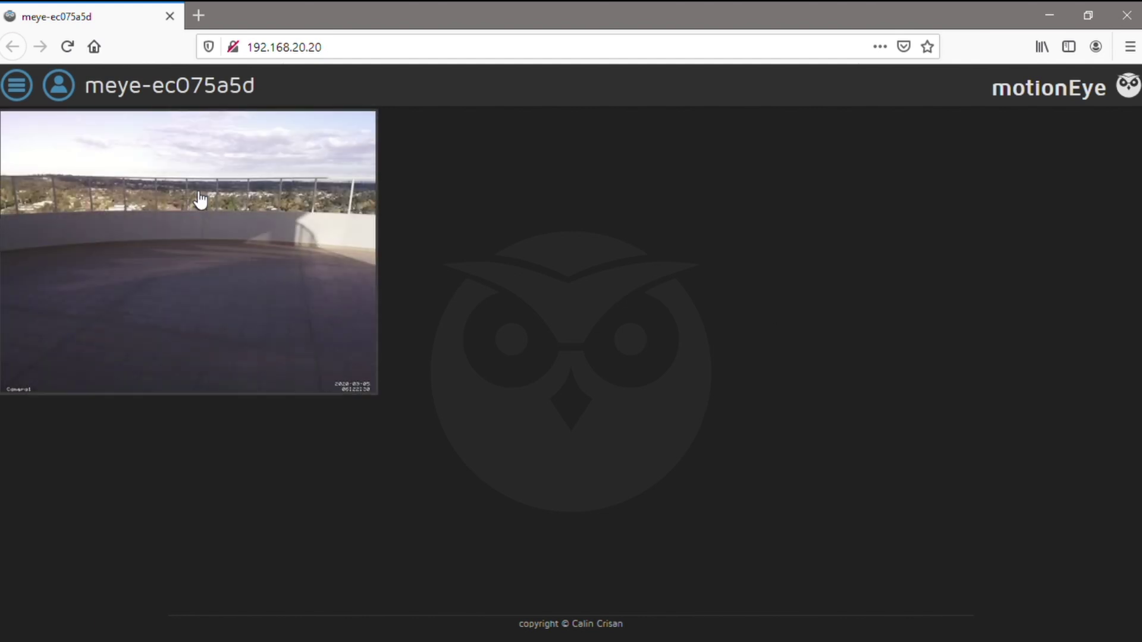
{"action": "mouse_move", "coordinate": [200, 200]}
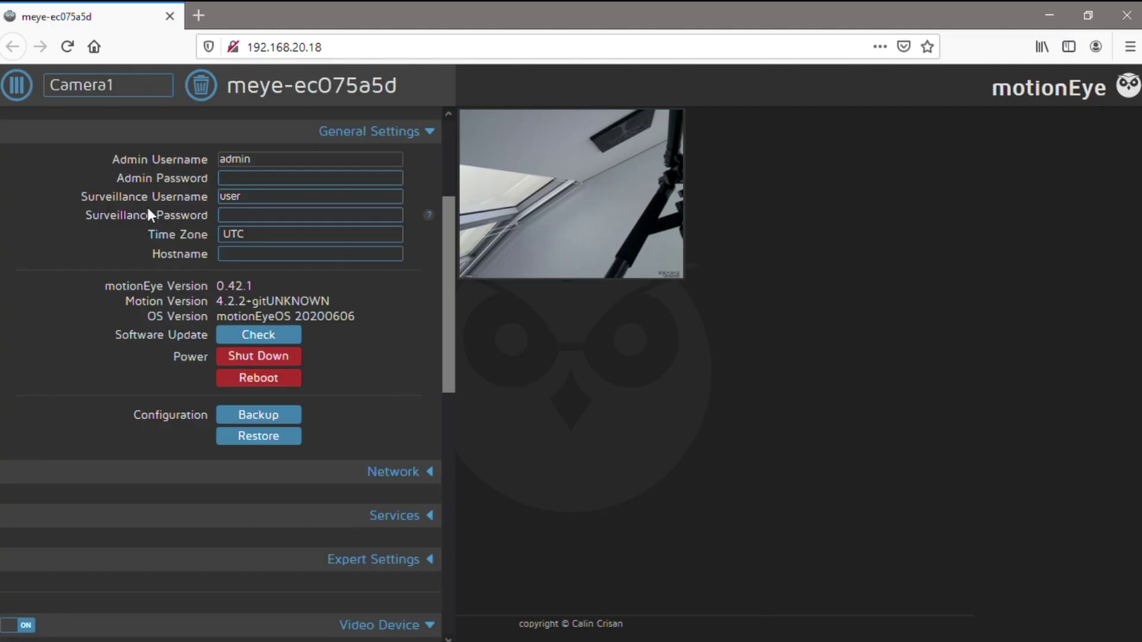
Set Network to Manual (Static IP) at 192.168.20.30, apply, and confirm the reboot
{"action": "left_click", "coordinate": [399, 478]}
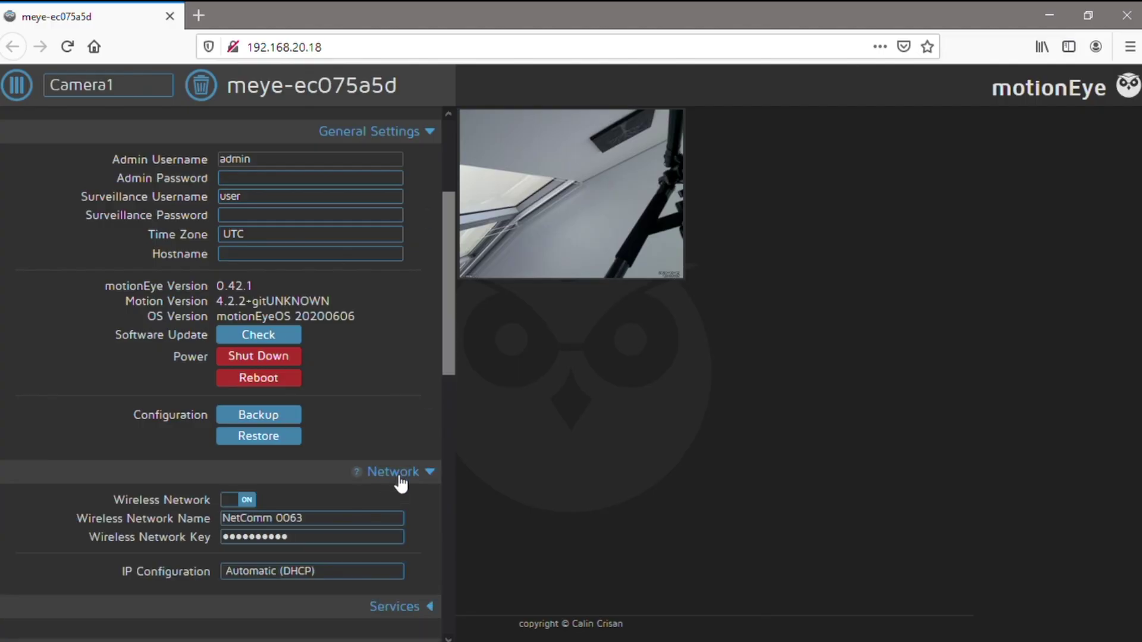
{"action": "scroll", "coordinate": [387, 399], "scroll_direction": "down", "scroll_amount": 5}
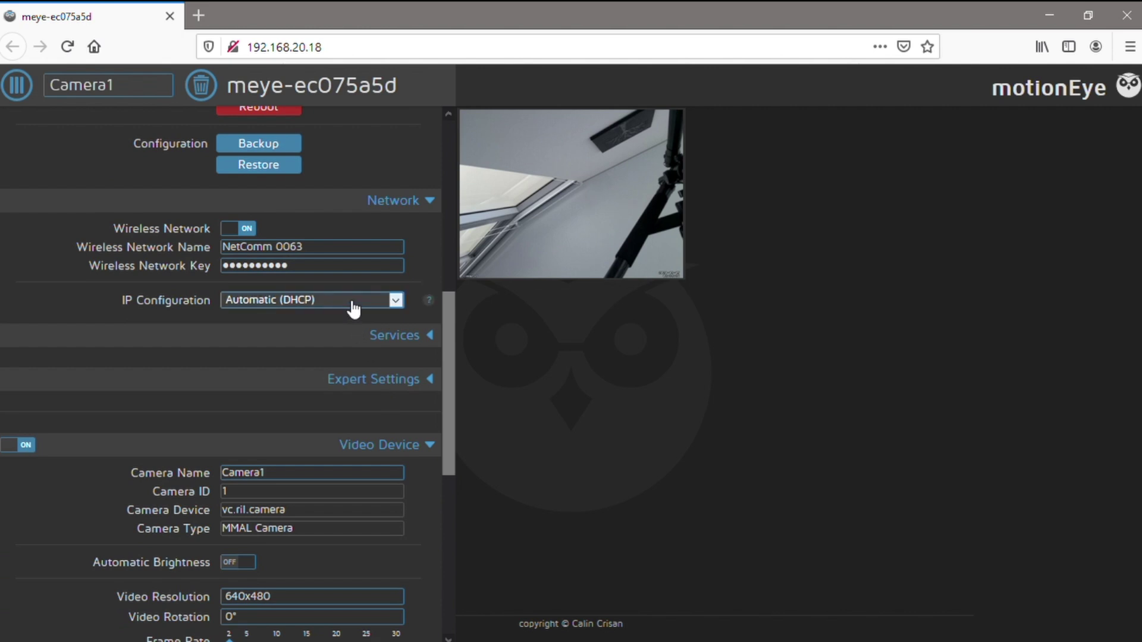
{"action": "left_click", "coordinate": [331, 339]}
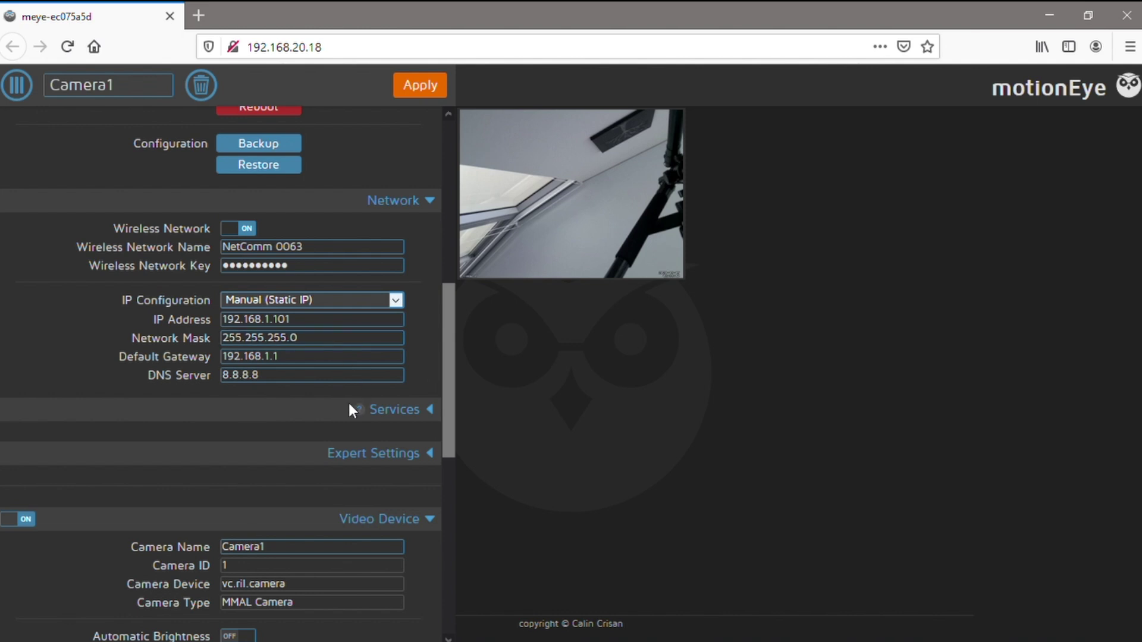
{"action": "left_click", "coordinate": [316, 325]}
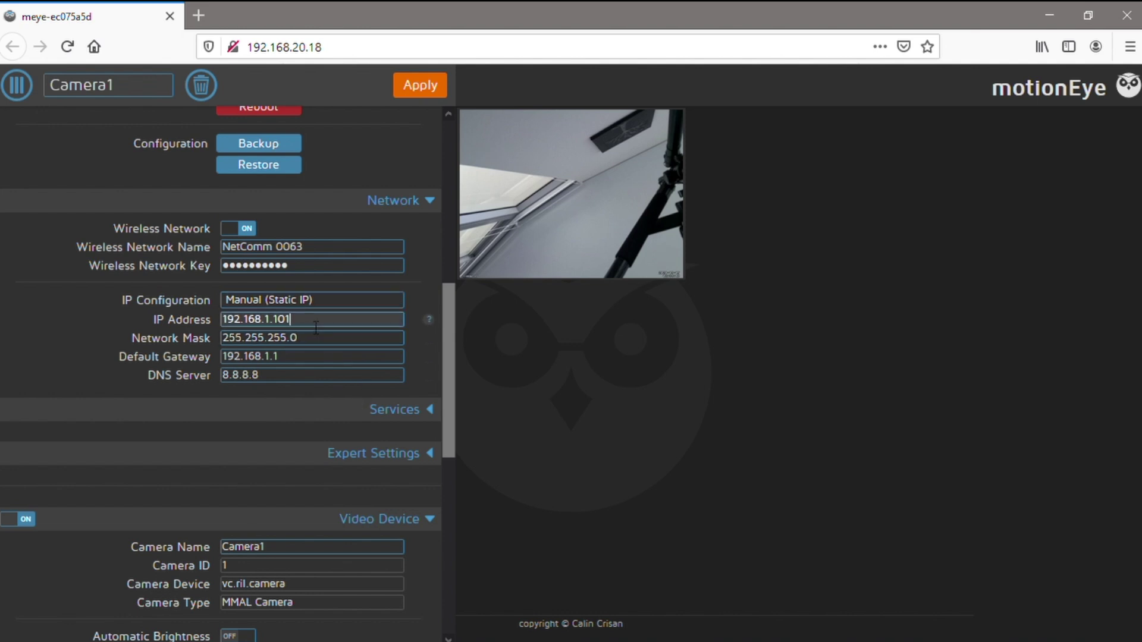
{"action": "key", "text": "BackSpace"}
{"action": "key", "text": "BackSpace"}
{"action": "key", "text": "BackSpace"}
{"action": "key", "text": "BackSpace"}
{"action": "type", "text": "20.30"}
{"action": "left_click", "coordinate": [60, 334]}
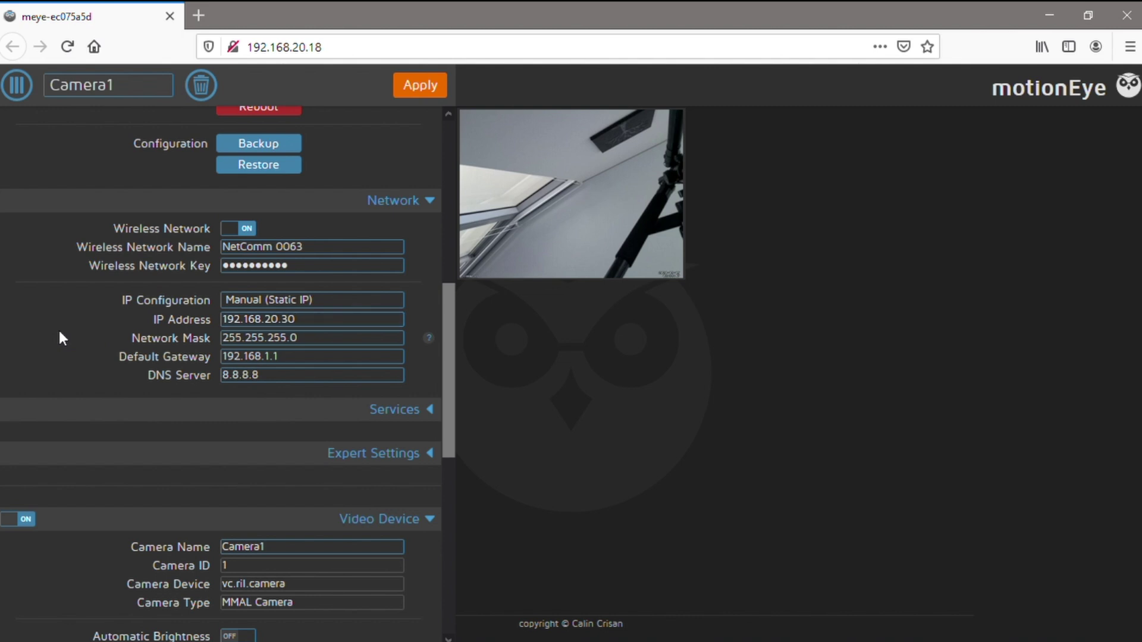
{"action": "left_click", "coordinate": [419, 85]}
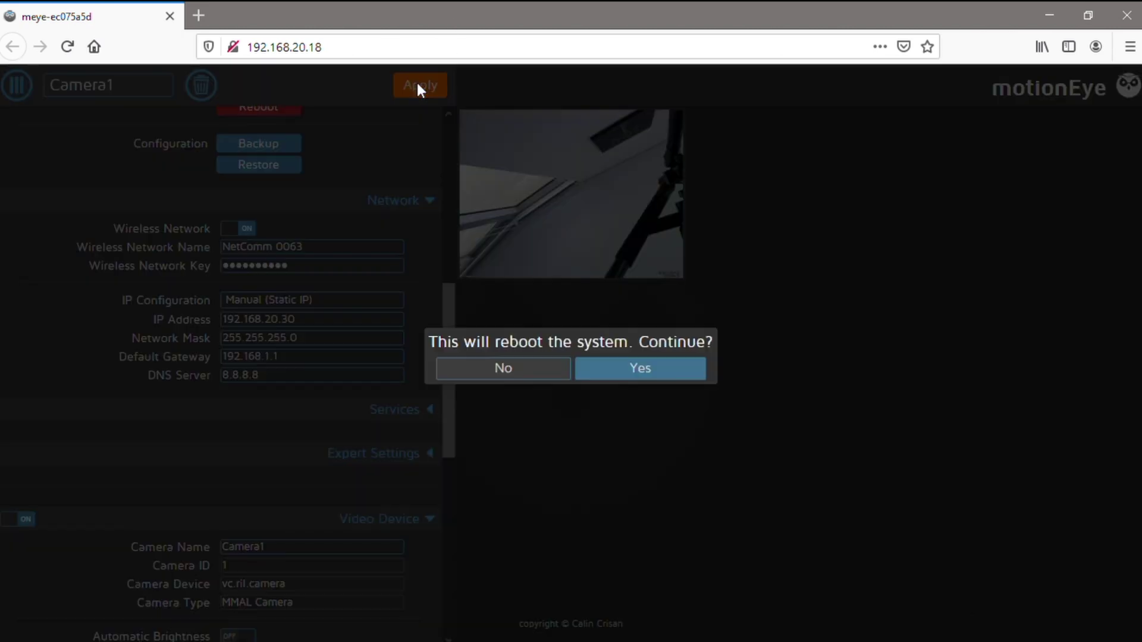
{"action": "left_click", "coordinate": [622, 370]}
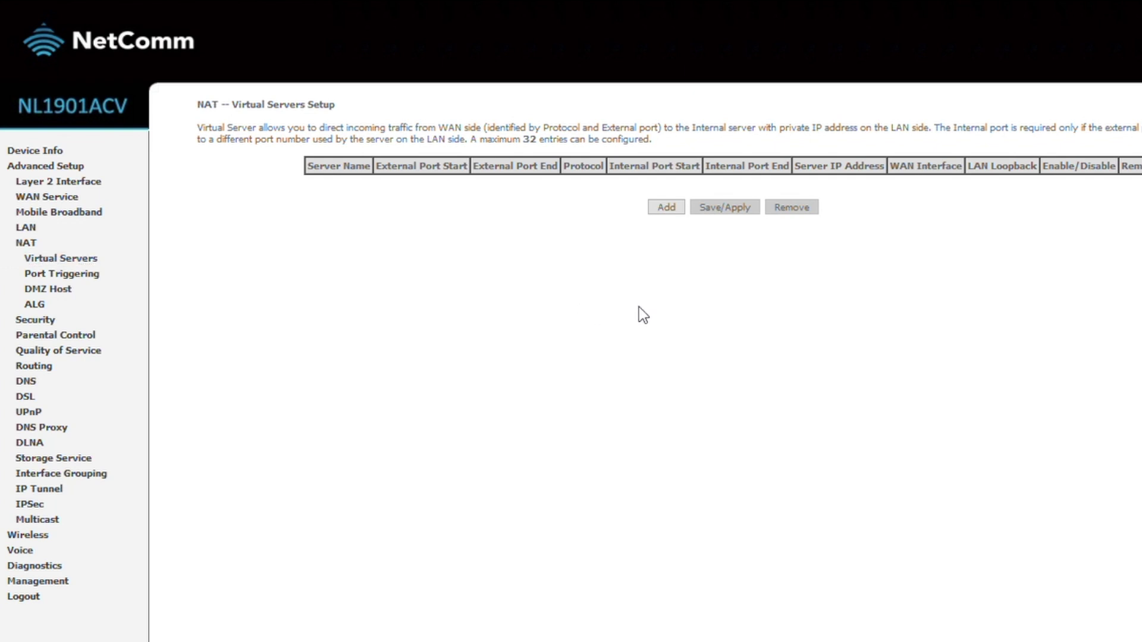
Open the add-virtual-server rule form from the NAT Virtual Servers page
{"action": "left_click", "coordinate": [666, 208]}
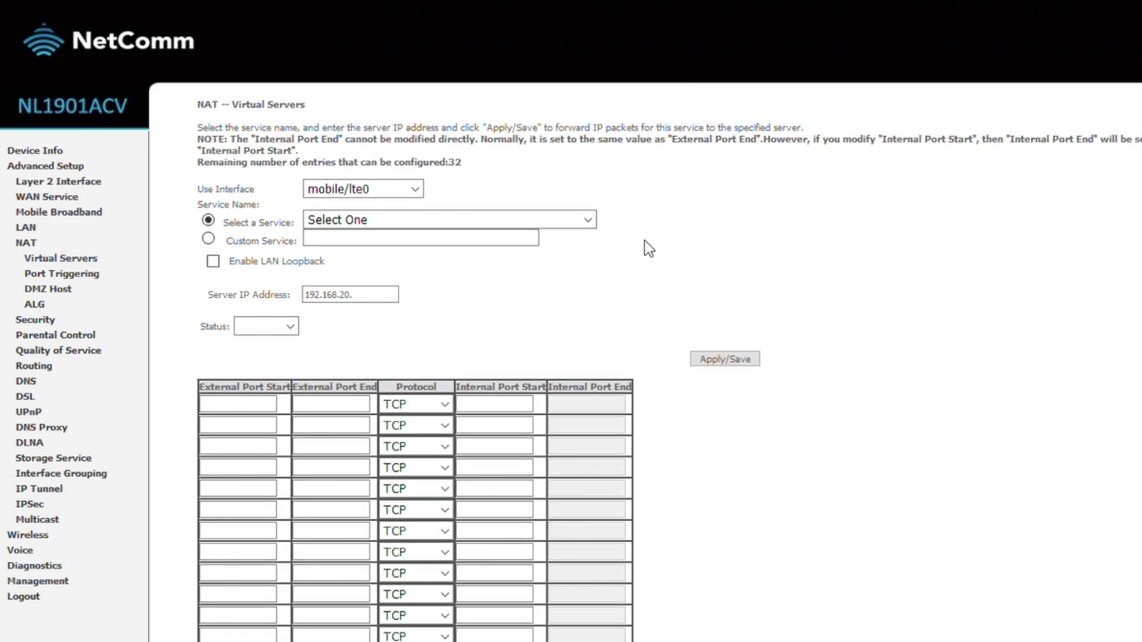
{"action": "scroll", "coordinate": [644, 240], "scroll_direction": "down", "scroll_amount": 1}
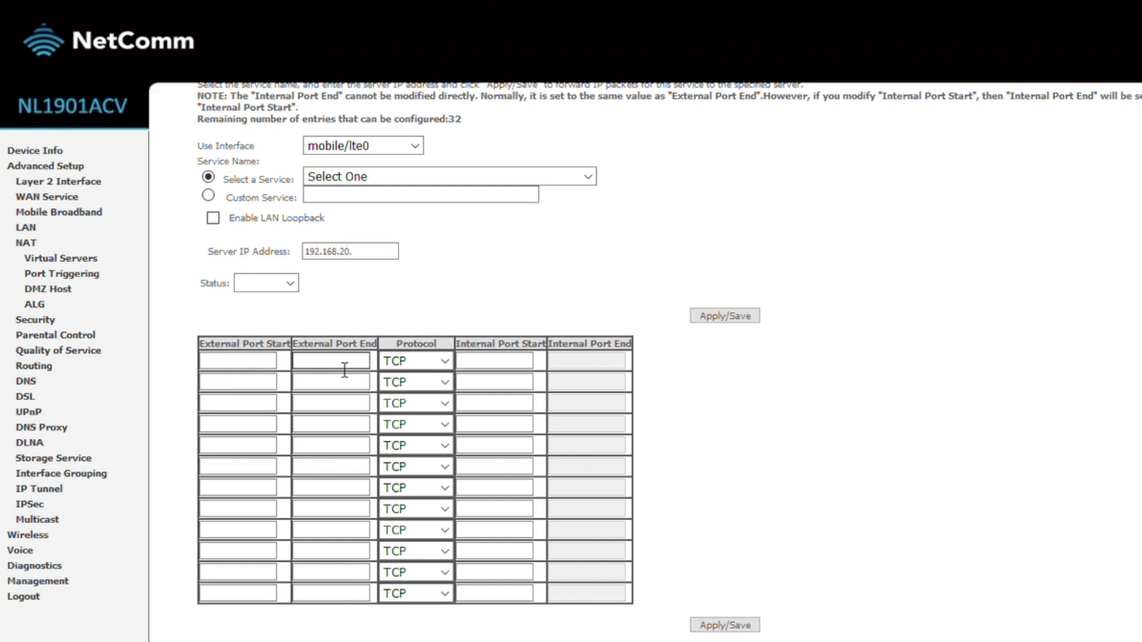